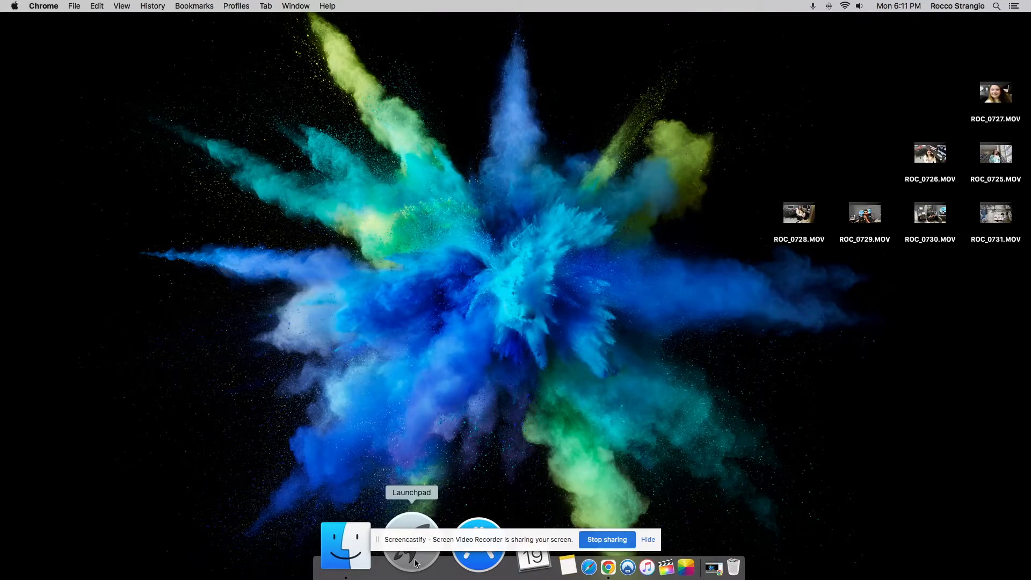
# - Launch Final Cut Pro and shift its window slightly on the desktop
pyautogui.click(415, 562)
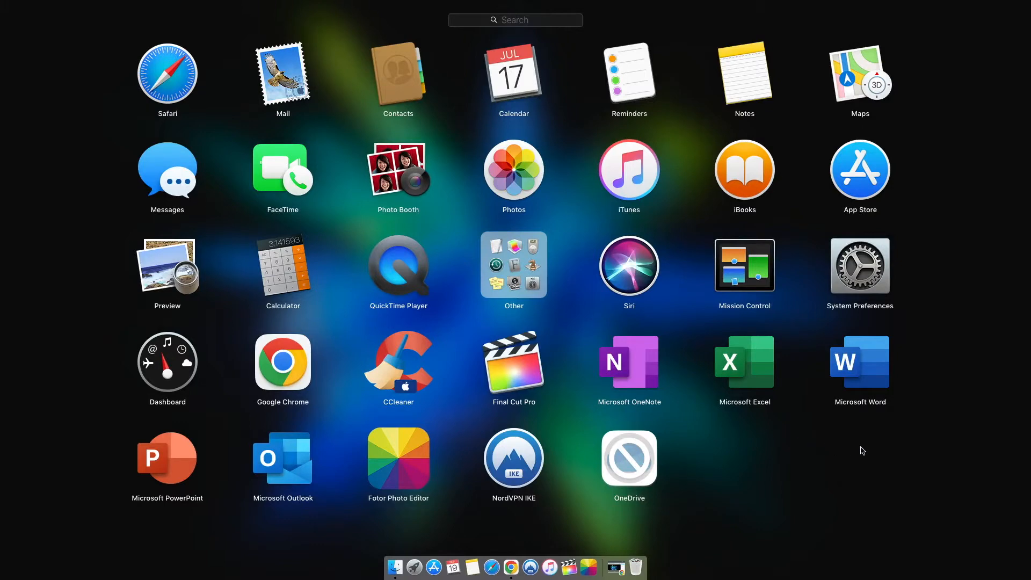
pyautogui.click(521, 369)
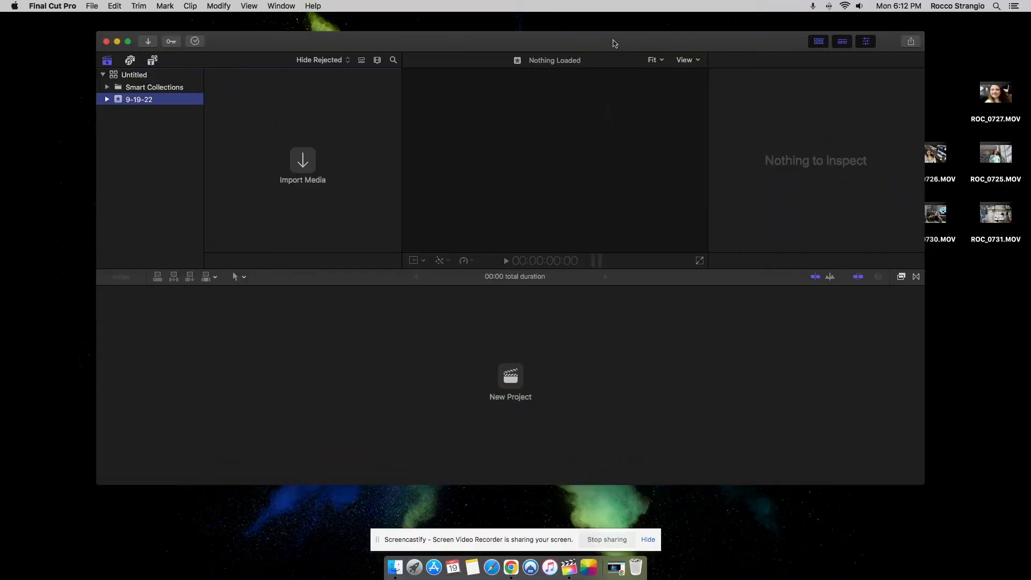
pyautogui.moveTo(614, 43); pyautogui.dragTo(645, 50)
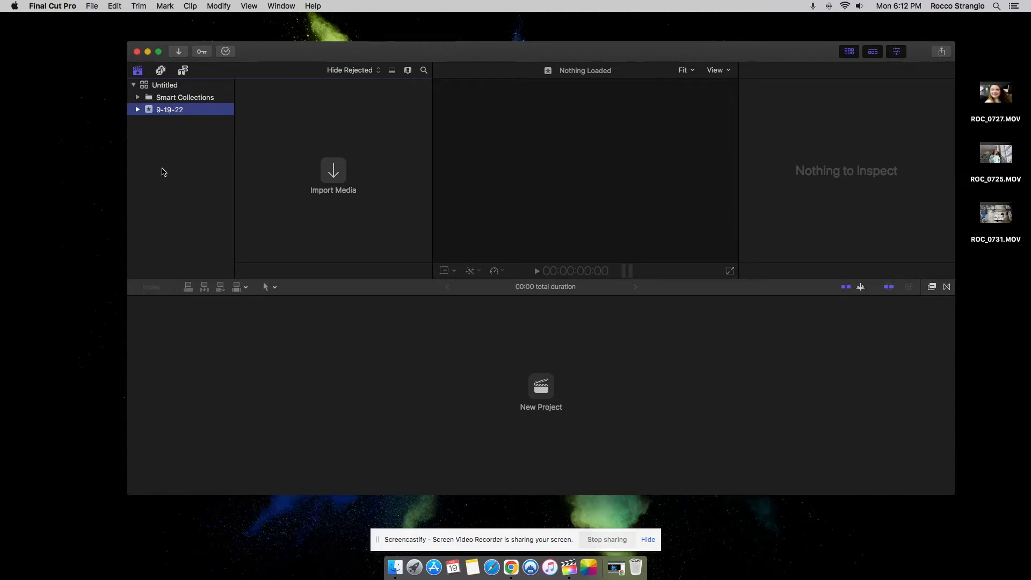
# - Start a media import into the 9-19-22 event of the Untitled library and browse to the Desktop folder
pyautogui.click(175, 88)
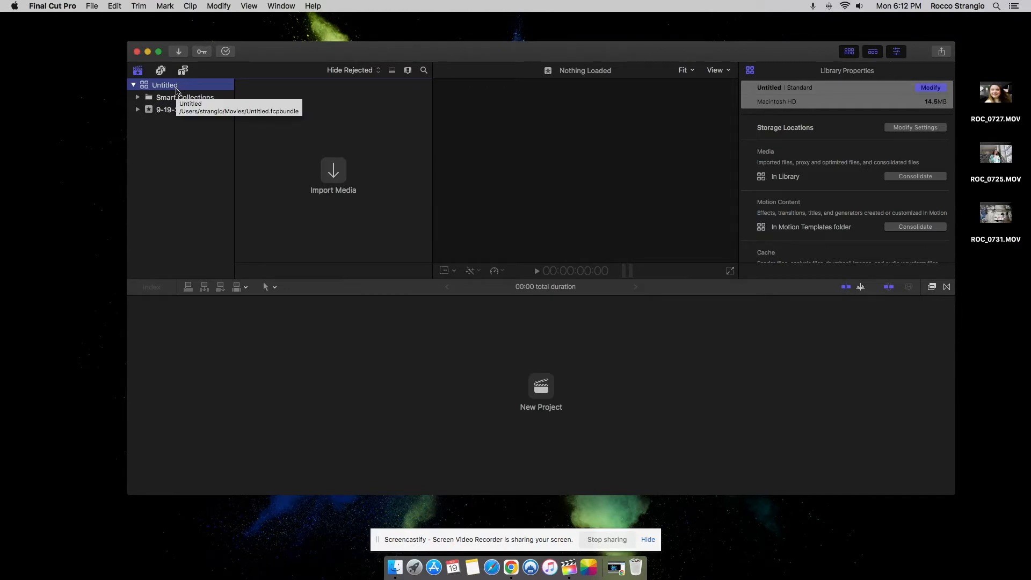
pyautogui.click(171, 110)
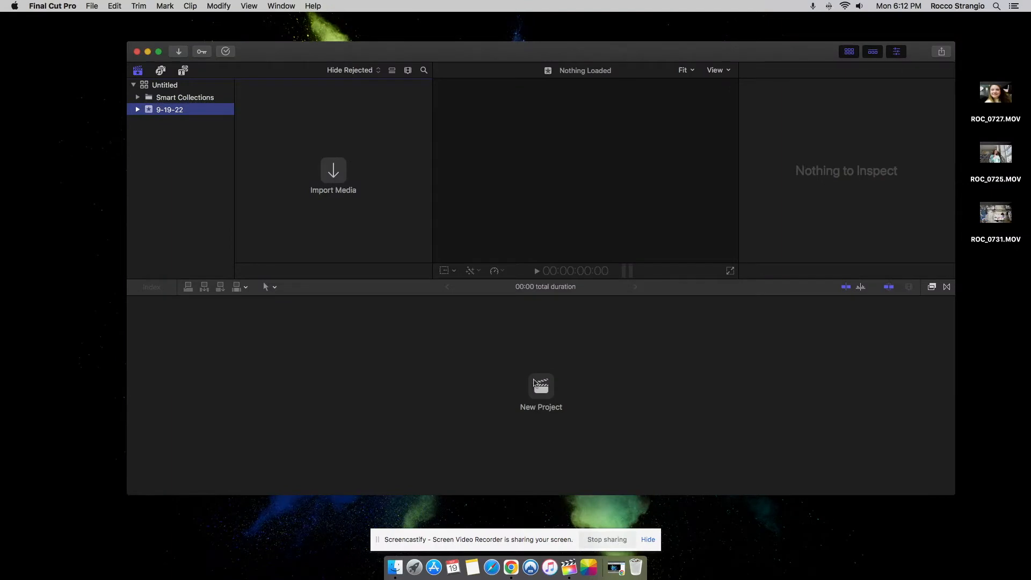
pyautogui.click(335, 175)
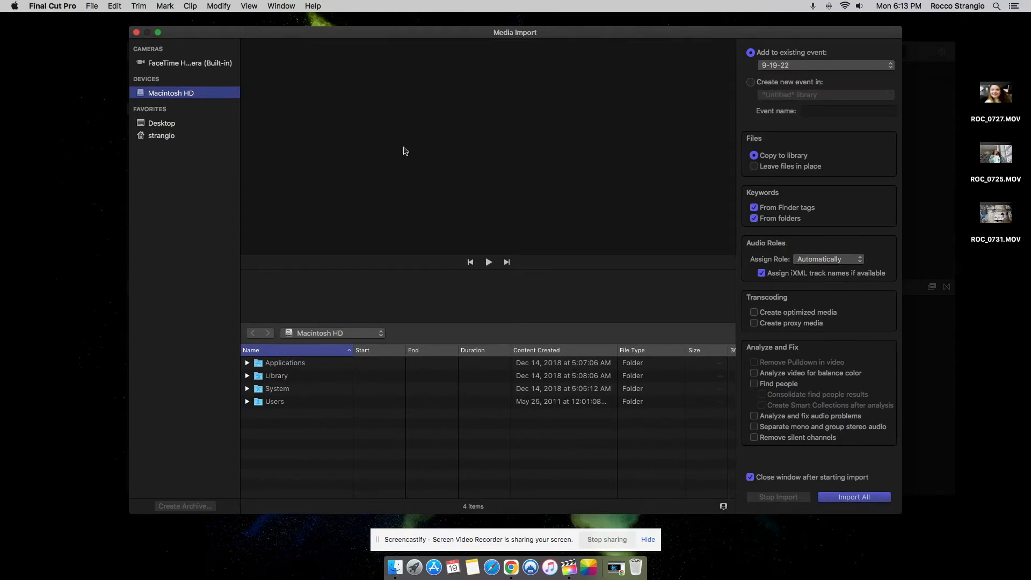
pyautogui.click(158, 125)
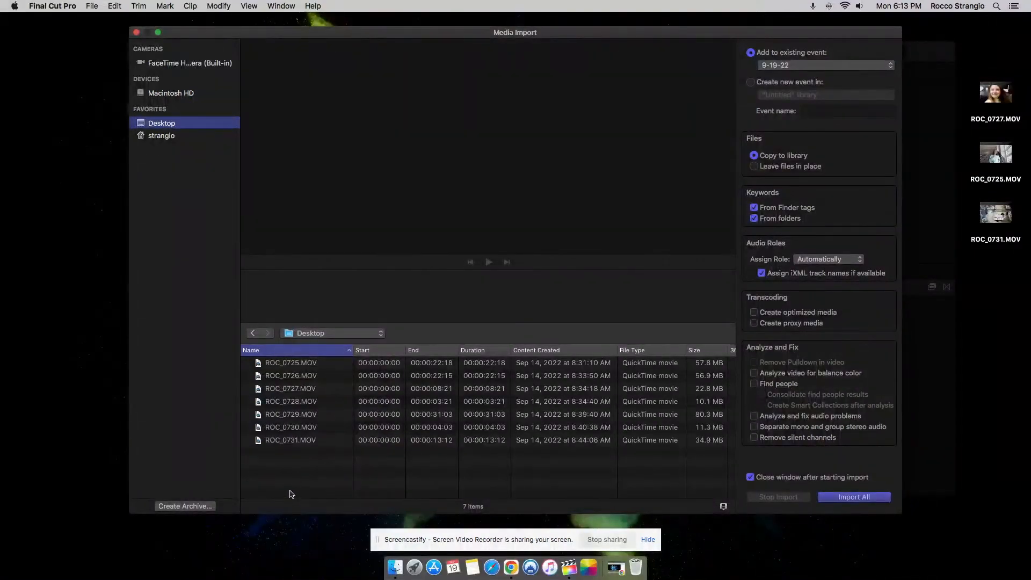
# - Import all seven clips, ROC_0725.MOV through ROC_0731.MOV, into the existing 9-19-22 event, copying the files to the library
pyautogui.moveTo(295, 460); pyautogui.dragTo(297, 368)
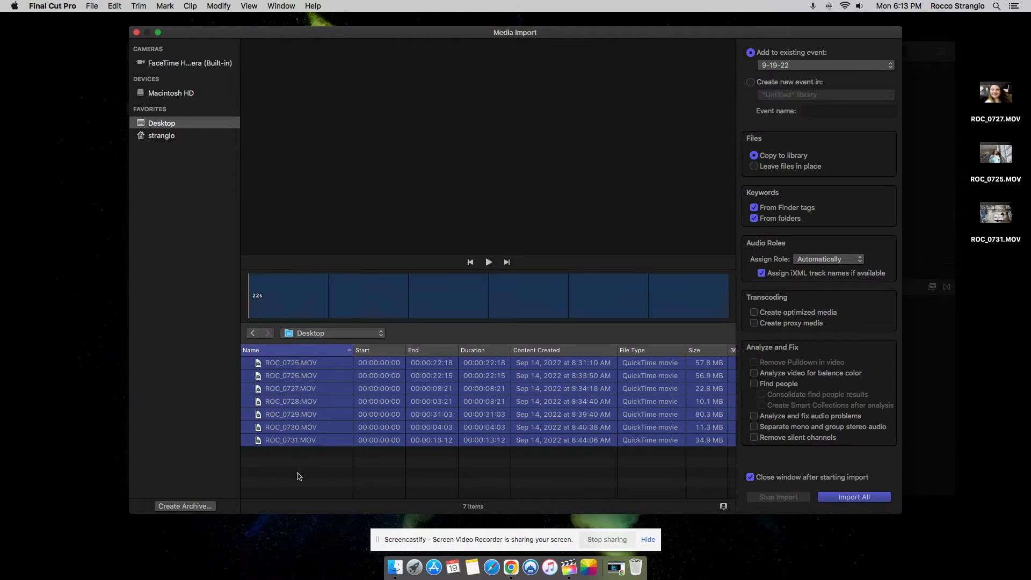
pyautogui.click(300, 475)
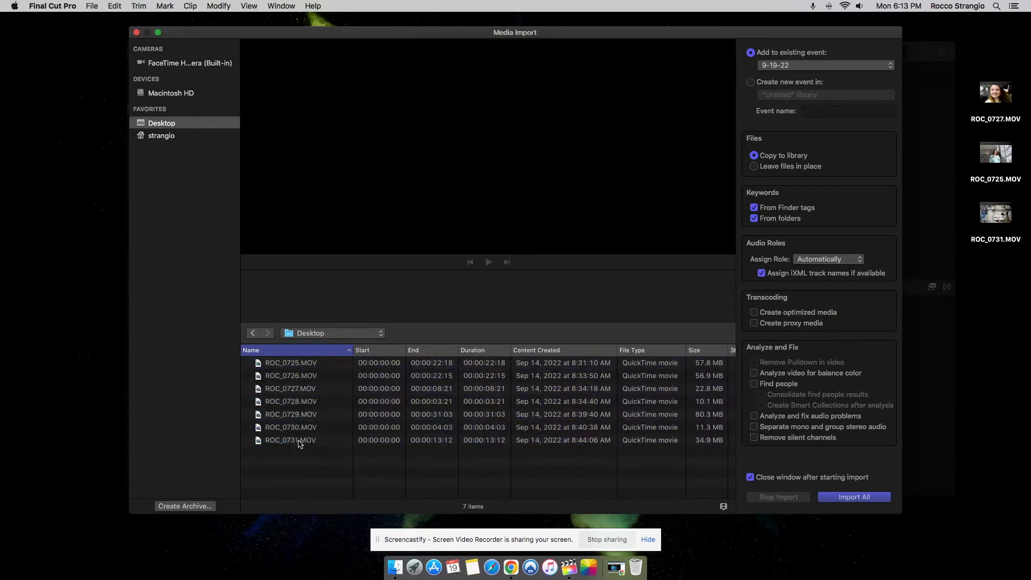
pyautogui.click(299, 442)
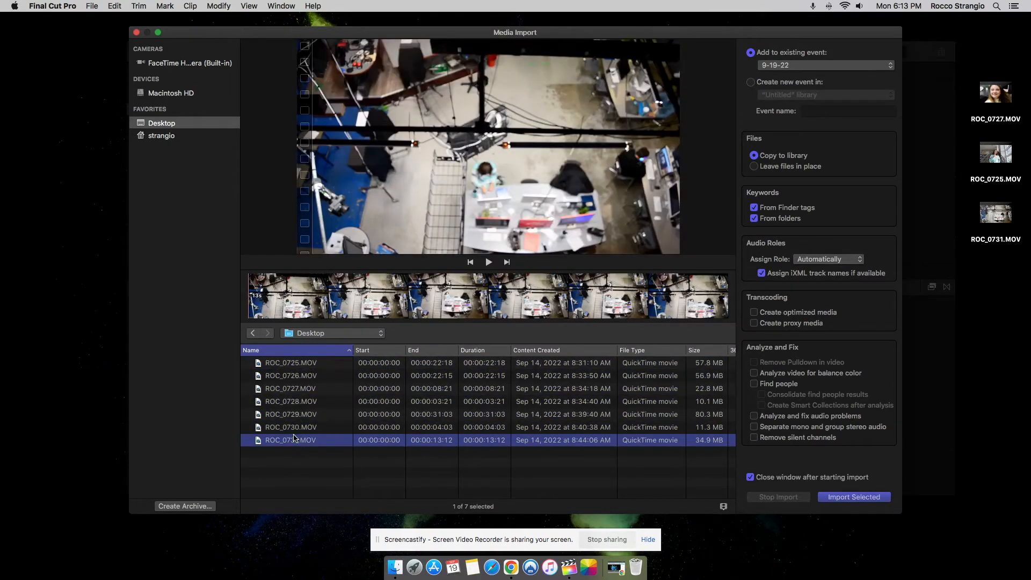
pyautogui.keyDown('shift'); pyautogui.click(297, 428); pyautogui.keyUp('shift')
pyautogui.keyDown('shift'); pyautogui.click(304, 415); pyautogui.keyUp('shift')
pyautogui.keyDown('shift'); pyautogui.click(307, 403); pyautogui.keyUp('shift')
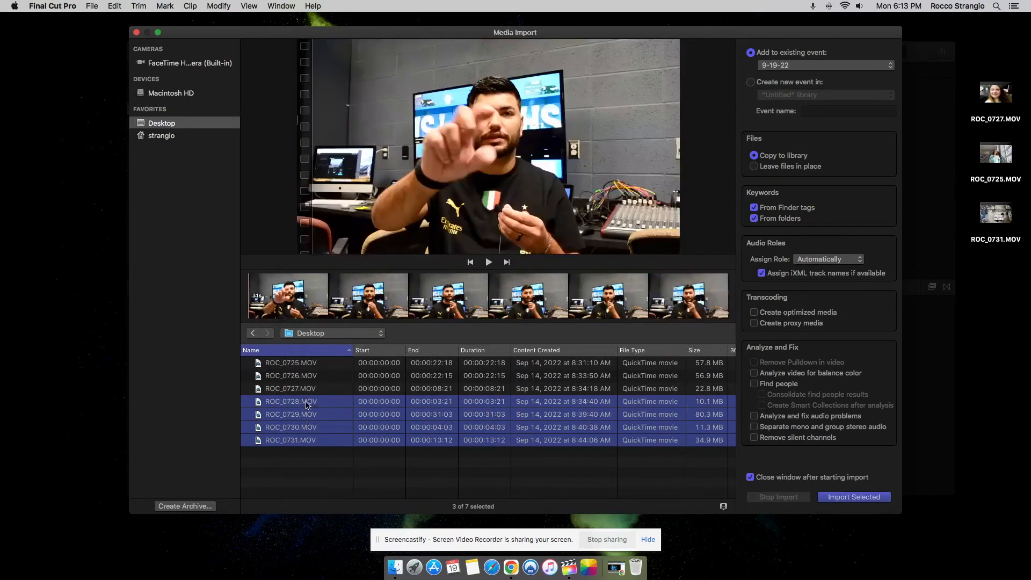
pyautogui.keyDown('shift'); pyautogui.click(308, 389); pyautogui.keyUp('shift')
pyautogui.keyDown('shift'); pyautogui.click(312, 379); pyautogui.keyUp('shift')
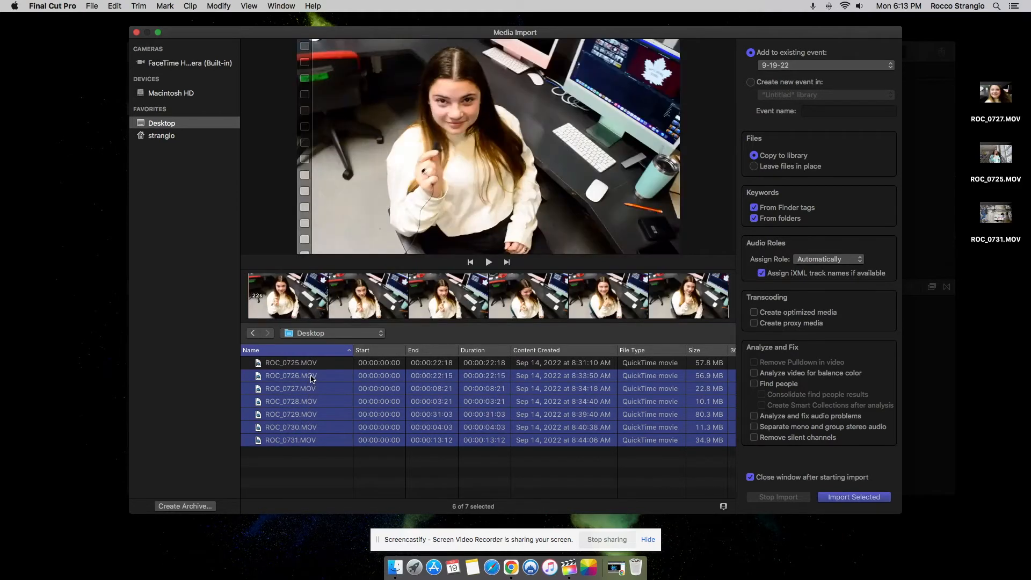
pyautogui.keyDown('shift'); pyautogui.click(315, 364); pyautogui.keyUp('shift')
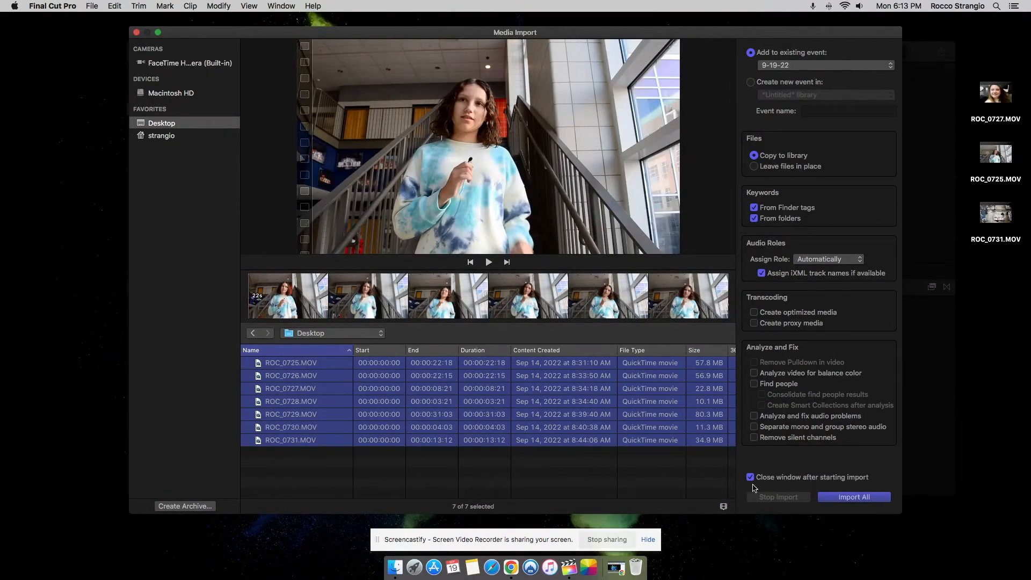
pyautogui.click(829, 497)
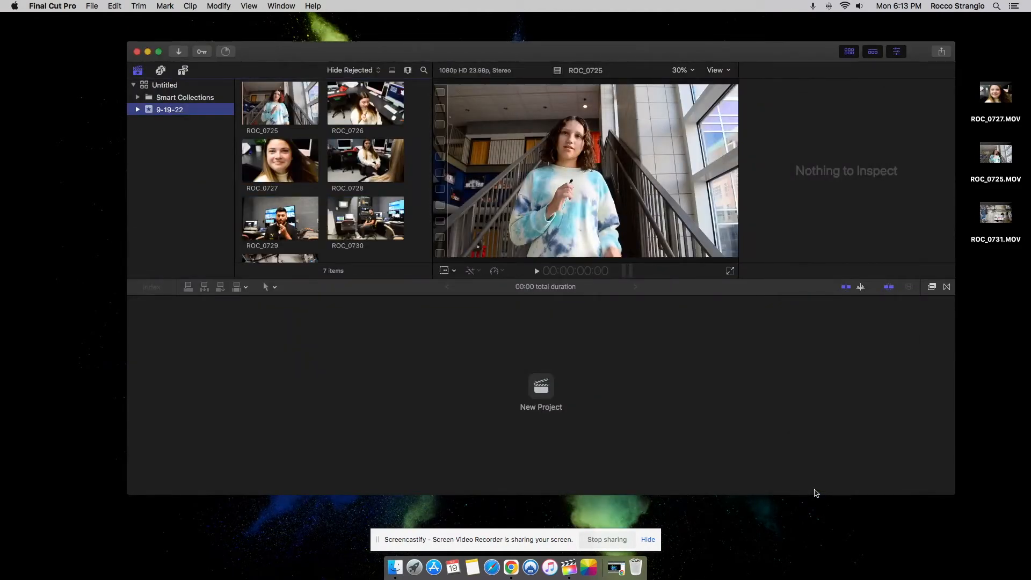
# - Create a new project named "Meet Your Crew" in the 9-19-22 event with the 1080p HD video format
pyautogui.scroll(1, 354, 201)
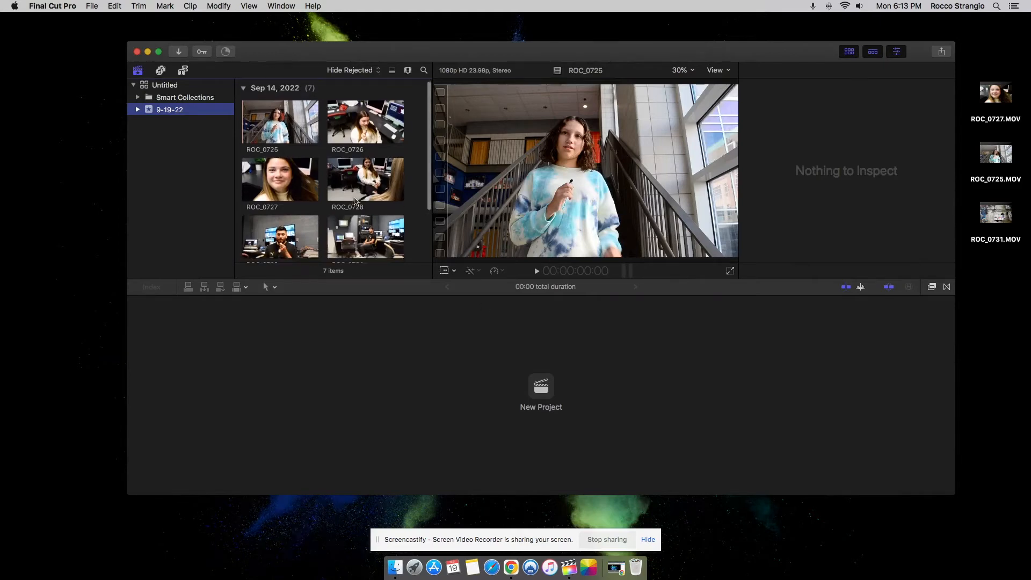
pyautogui.scroll(-3, 354, 201)
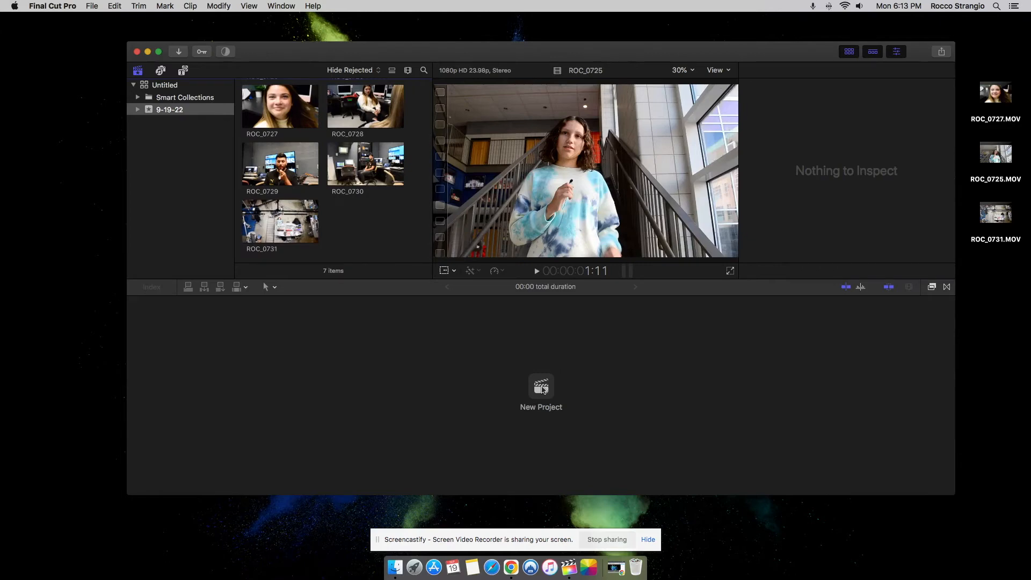
pyautogui.click(542, 387)
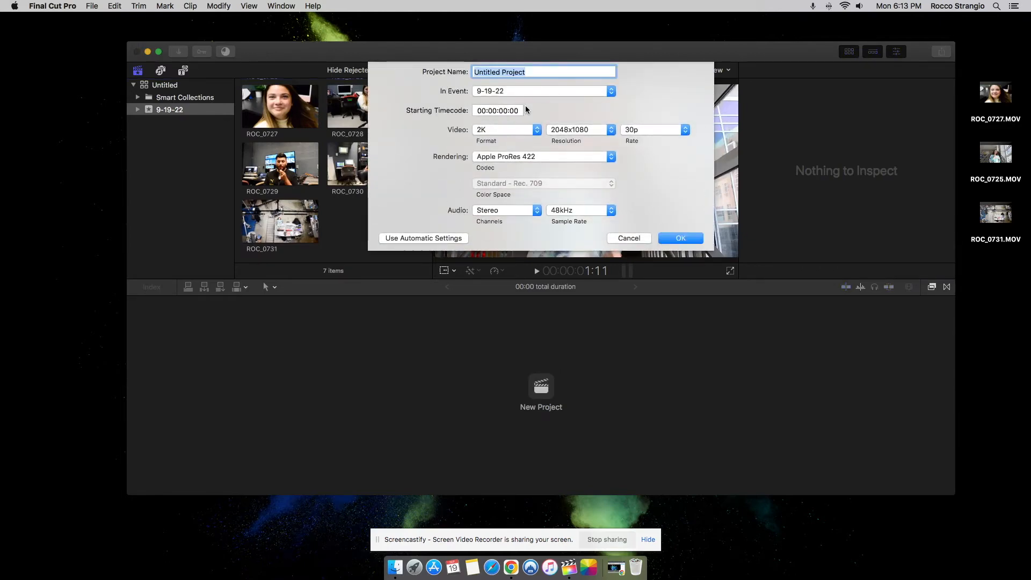
pyautogui.write('meet')
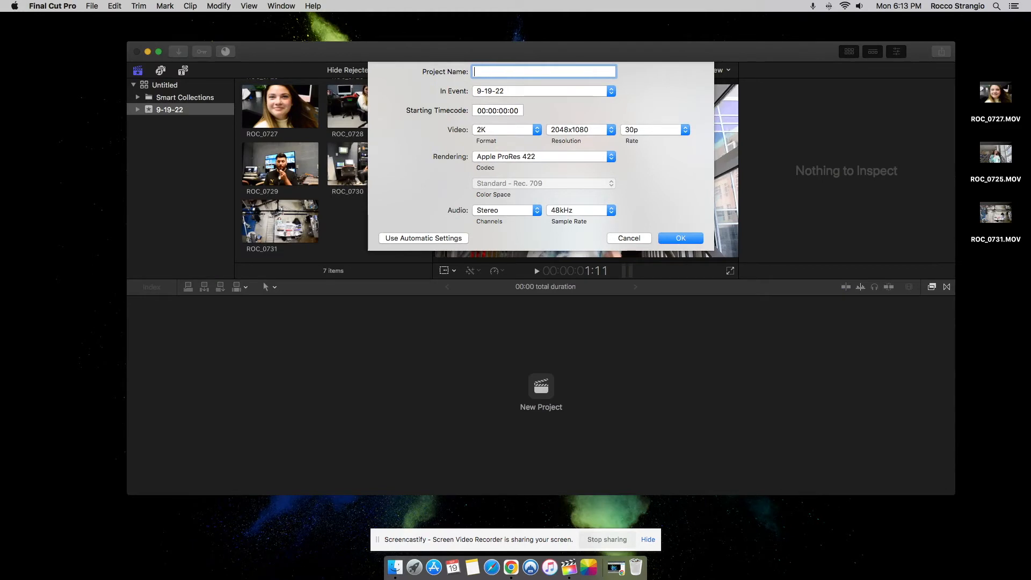
pyautogui.write('Meet Your Crew')
pyautogui.click(510, 134)
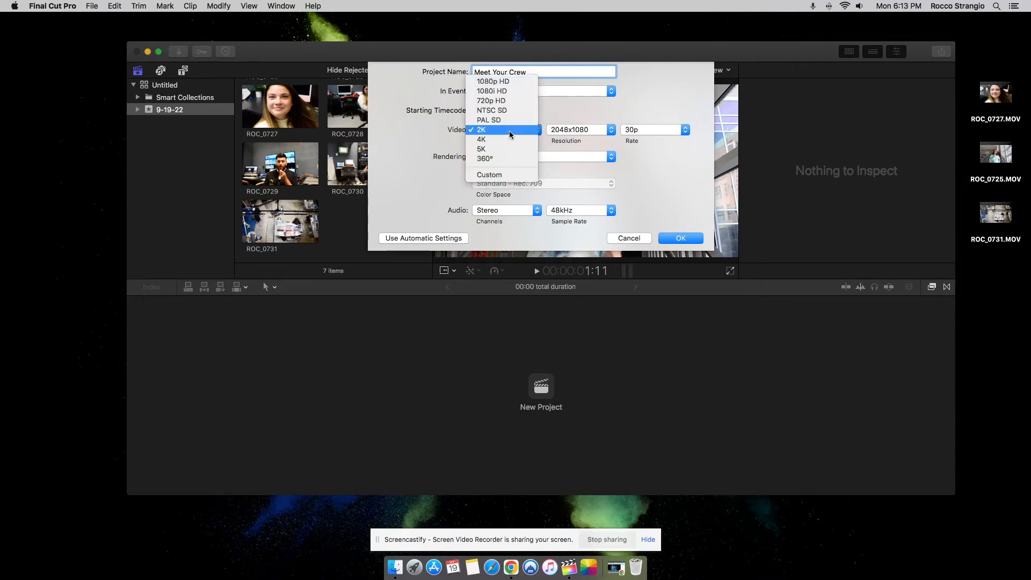
pyautogui.click(526, 83)
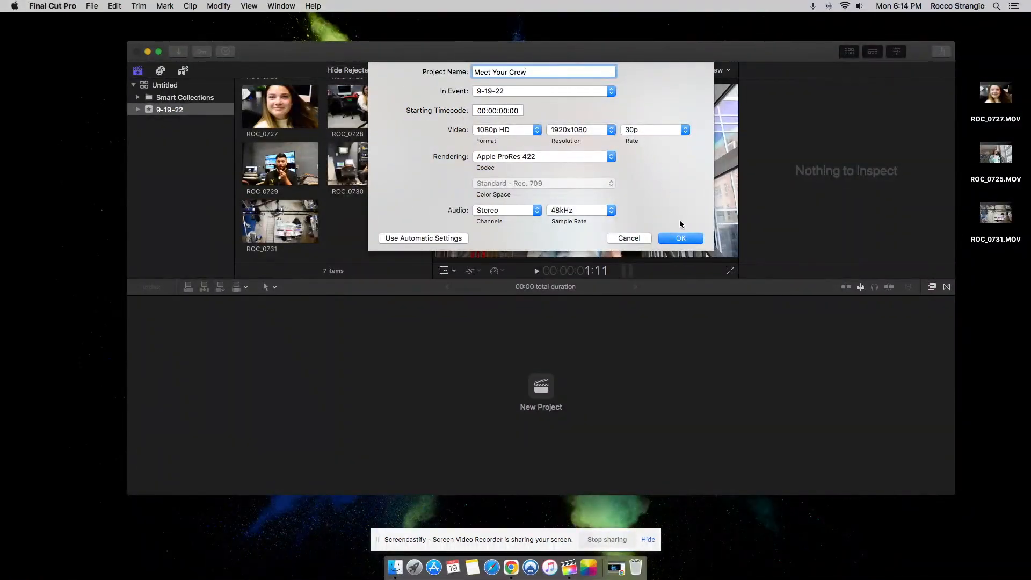
pyautogui.click(687, 244)
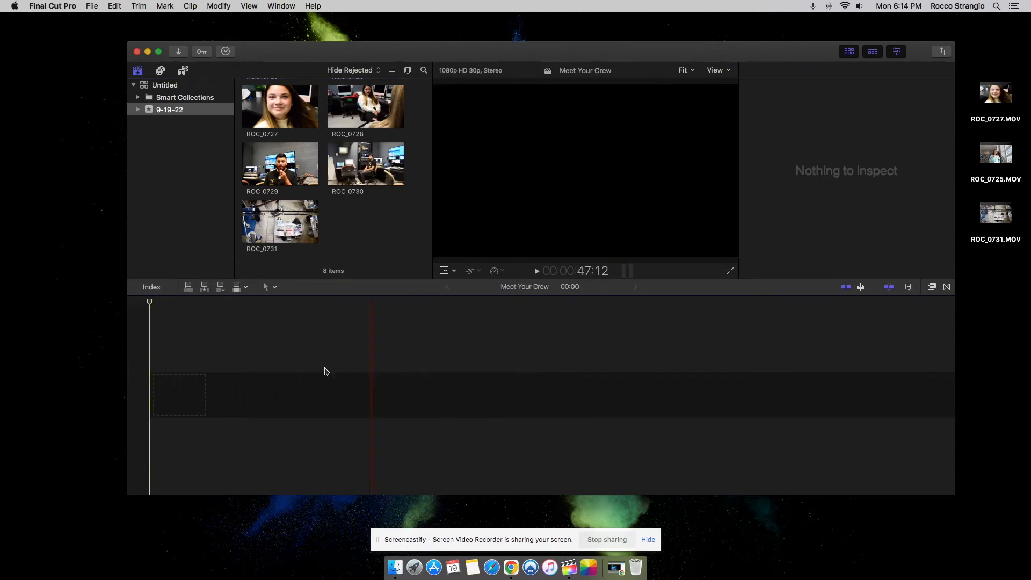
# - Place clip ROC_0725 at the start of the empty timeline and append the full ROC_0731 clip directly after it
pyautogui.scroll(5, 277, 168)
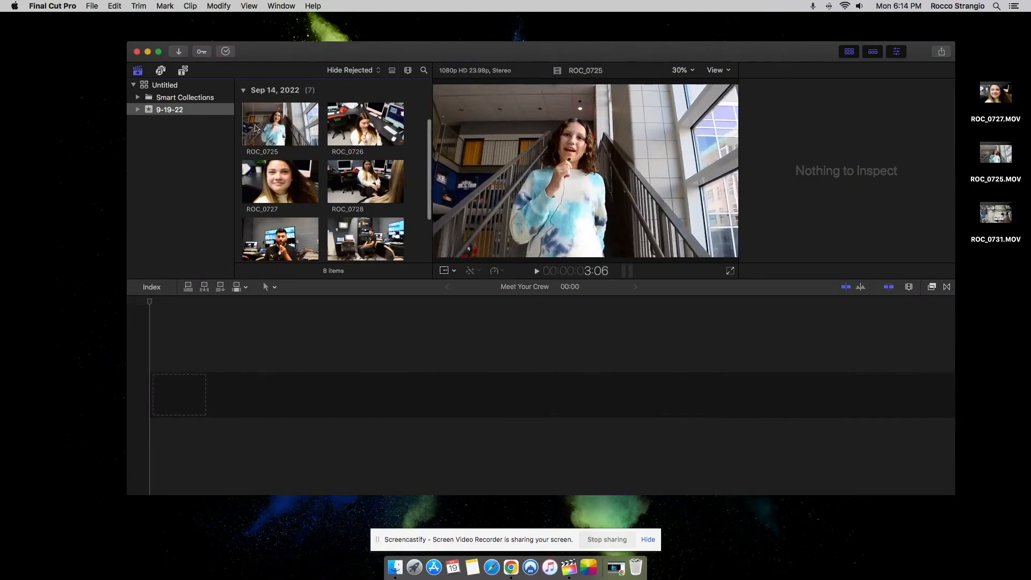
pyautogui.moveTo(277, 129); pyautogui.dragTo(161, 390)
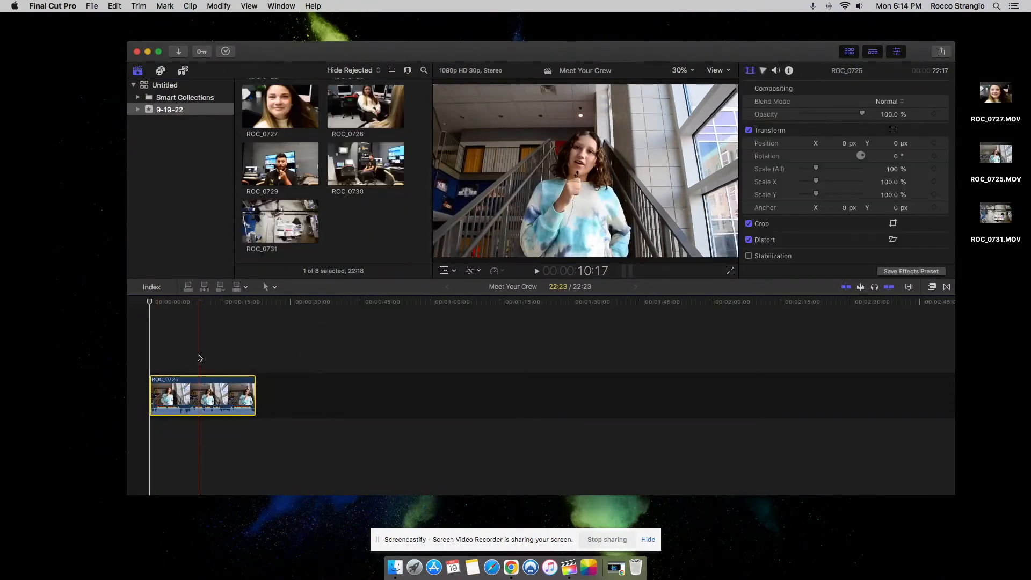
pyautogui.scroll(4, 371, 192)
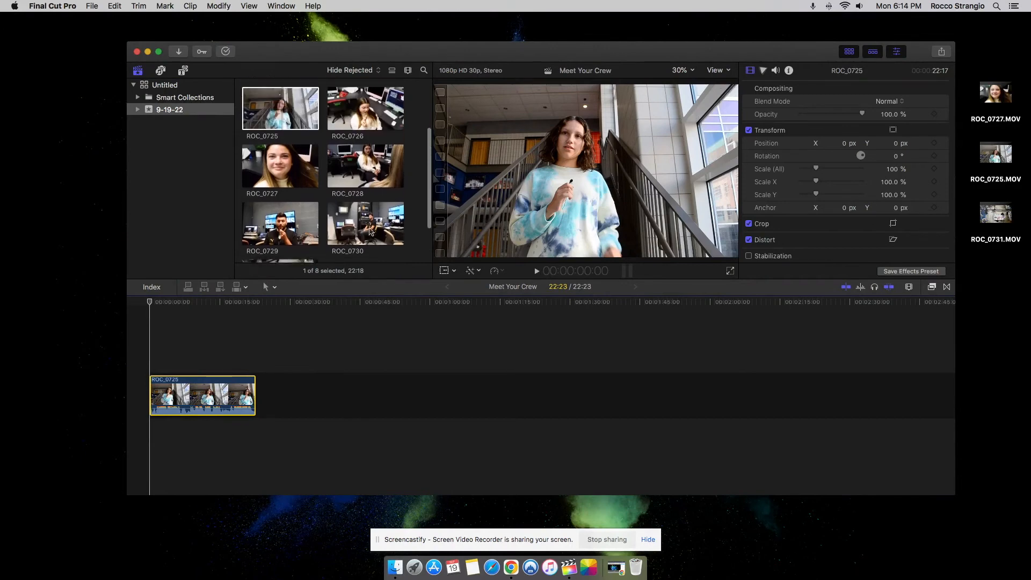
pyautogui.scroll(-4, 274, 220)
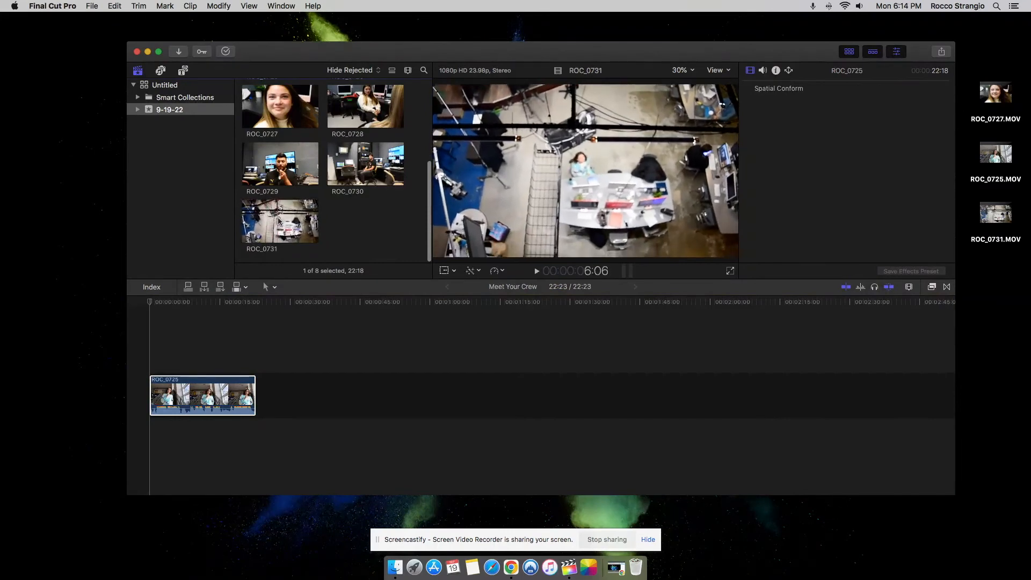
pyautogui.moveTo(280, 227); pyautogui.dragTo(285, 224)
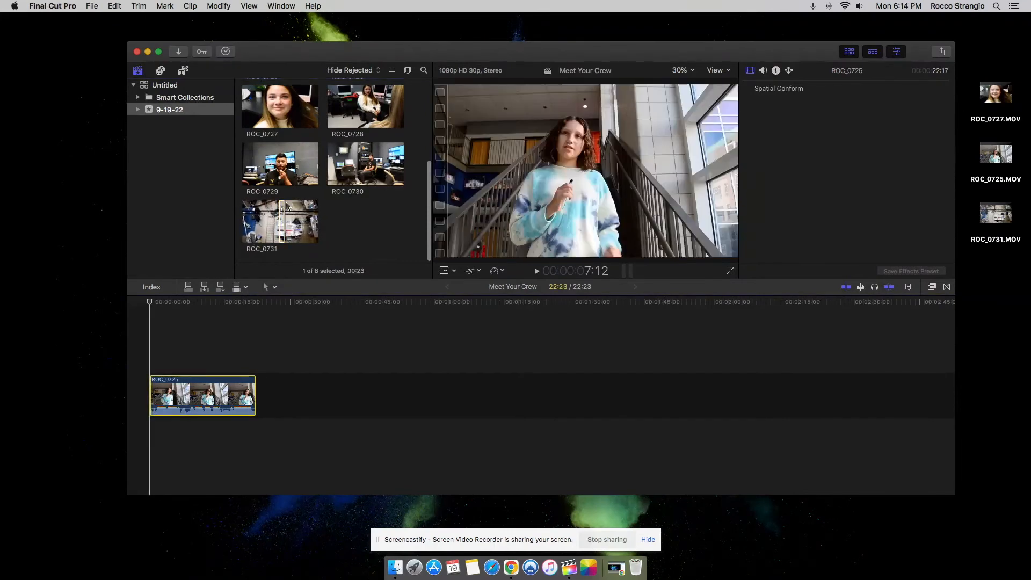
pyautogui.click(282, 216)
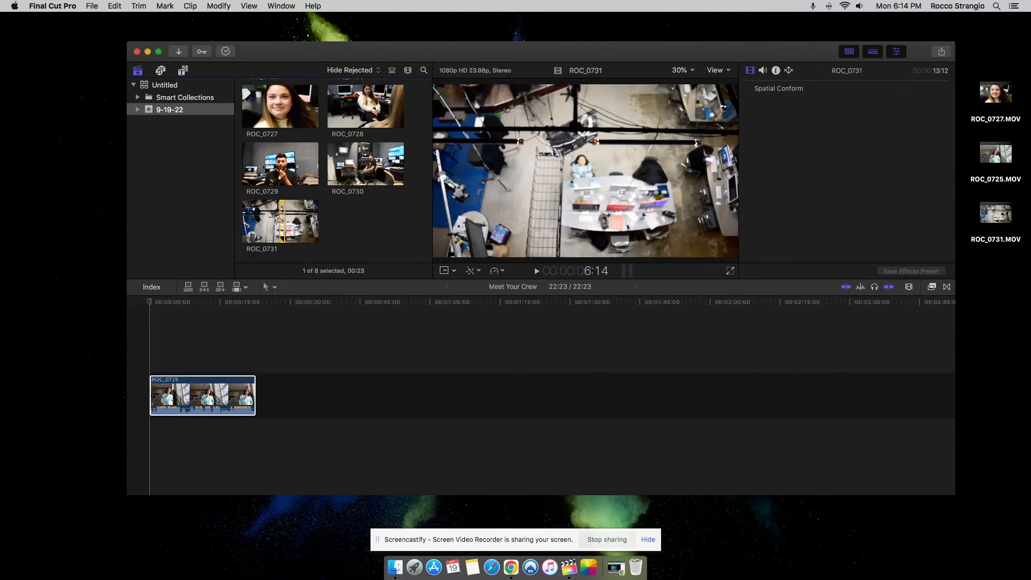
pyautogui.moveTo(279, 220); pyautogui.dragTo(330, 226)
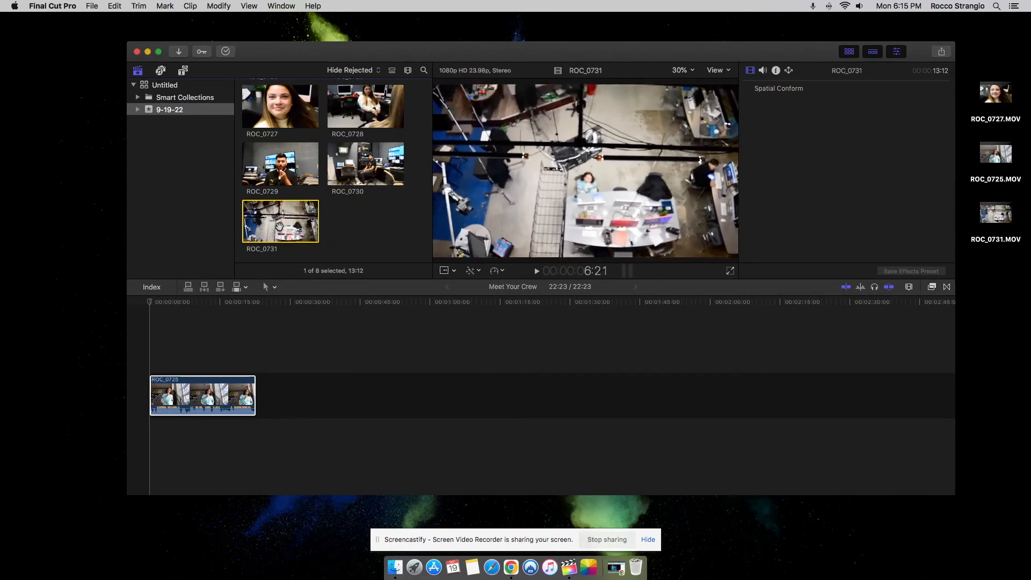
pyautogui.moveTo(301, 225); pyautogui.dragTo(305, 385)
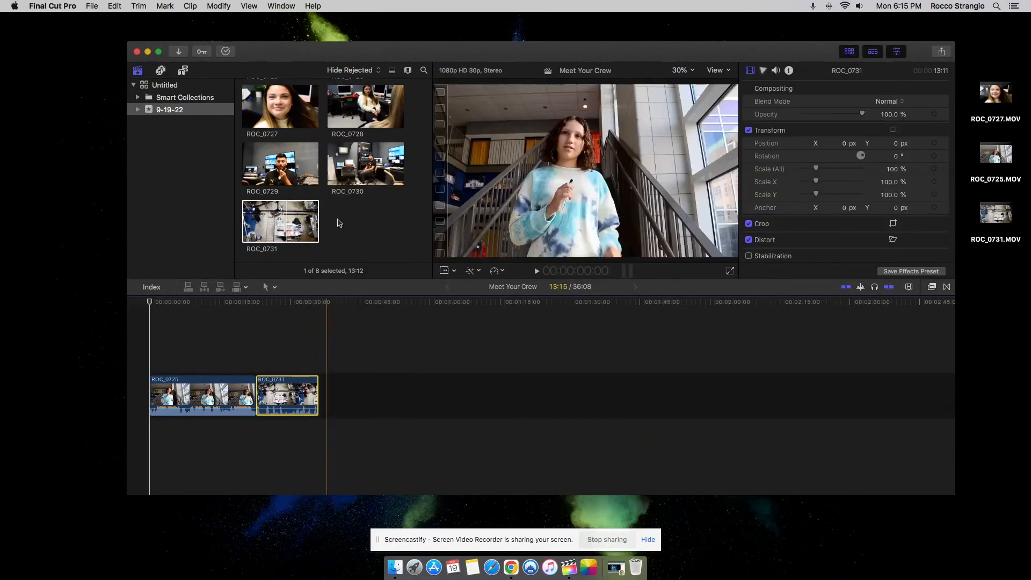
# - Append clips ROC_0726, ROC_0727 and ROC_0728, in that order, after ROC_0731 in the timeline
pyautogui.scroll(3, 338, 223)
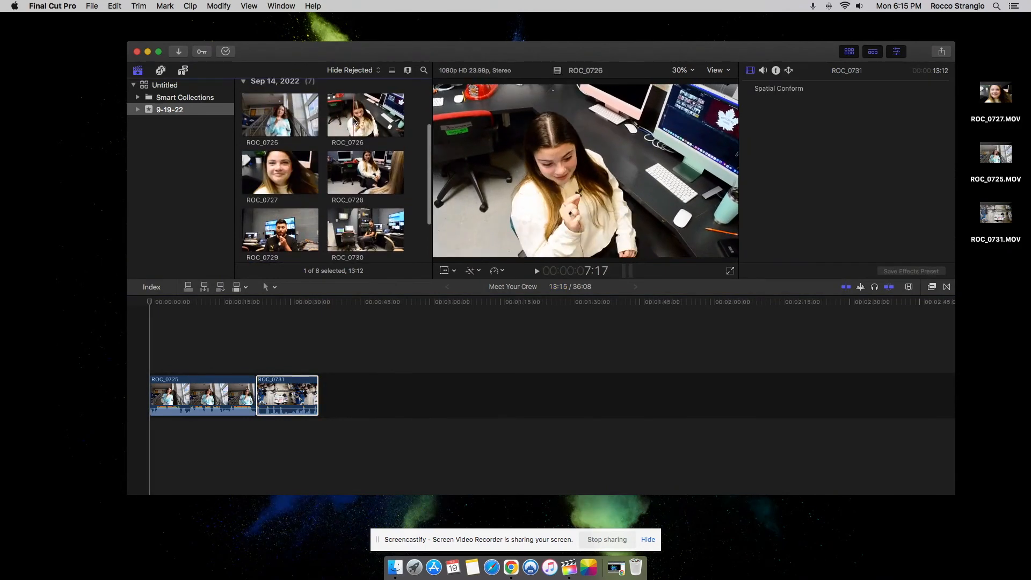
pyautogui.moveTo(360, 119); pyautogui.dragTo(344, 395)
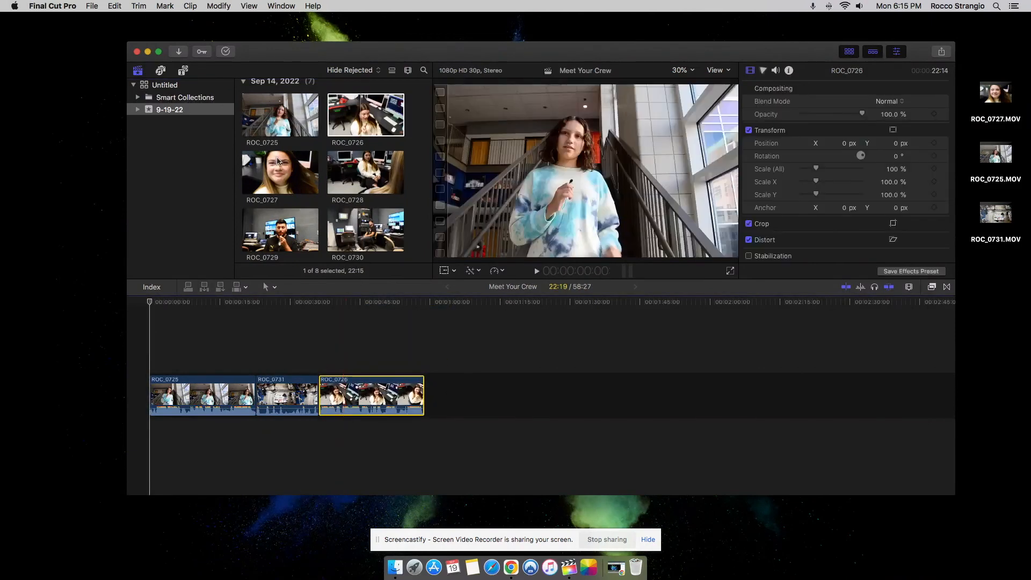
pyautogui.moveTo(280, 164); pyautogui.dragTo(456, 395)
pyautogui.moveTo(378, 214); pyautogui.dragTo(411, 259)
pyautogui.moveTo(478, 370); pyautogui.dragTo(476, 395)
# - Append clip ROC_0729 and then ROC_0730 to the end of the timeline
pyautogui.click(277, 226)
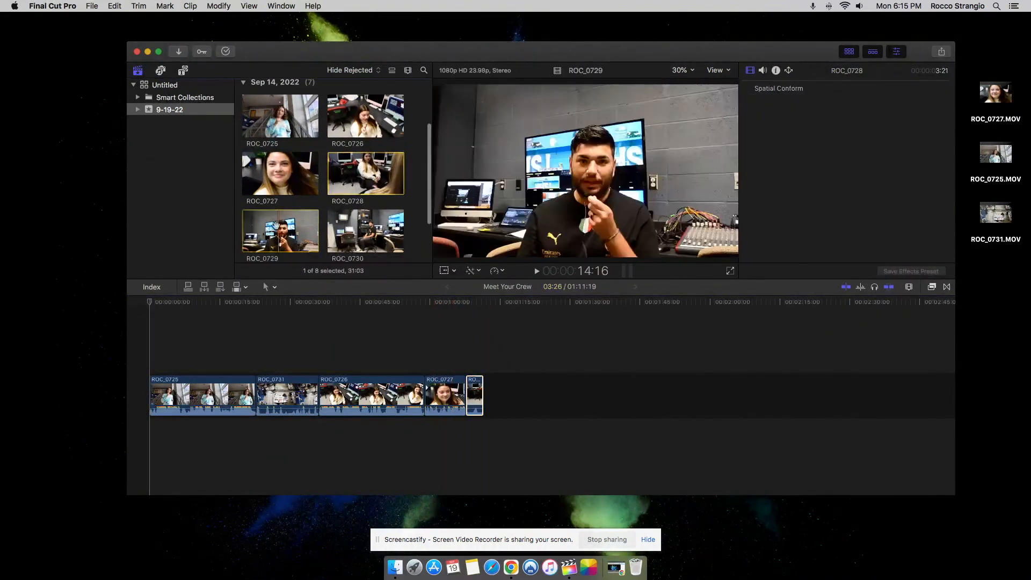
pyautogui.moveTo(295, 236); pyautogui.dragTo(477, 374)
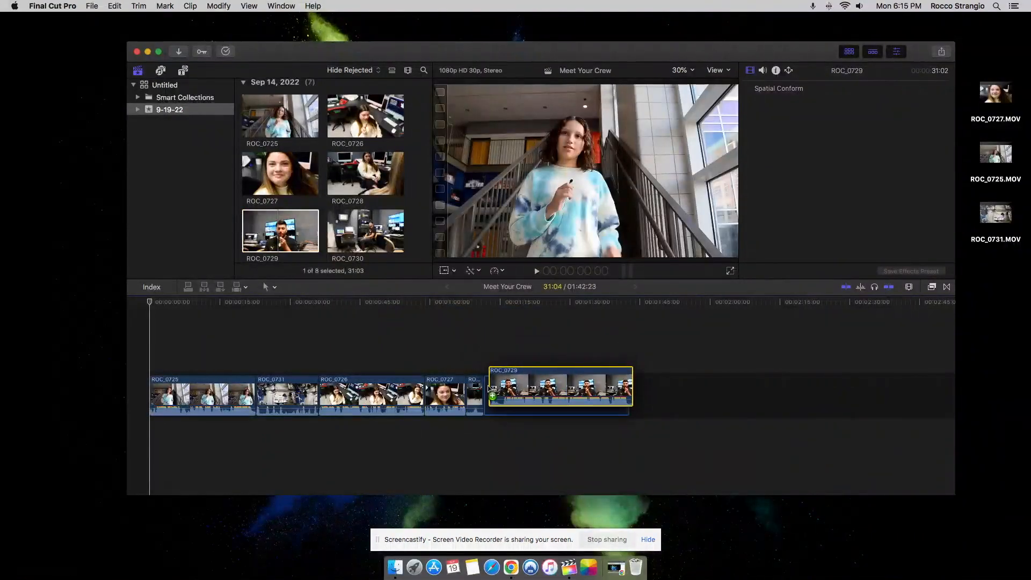
pyautogui.click(373, 236)
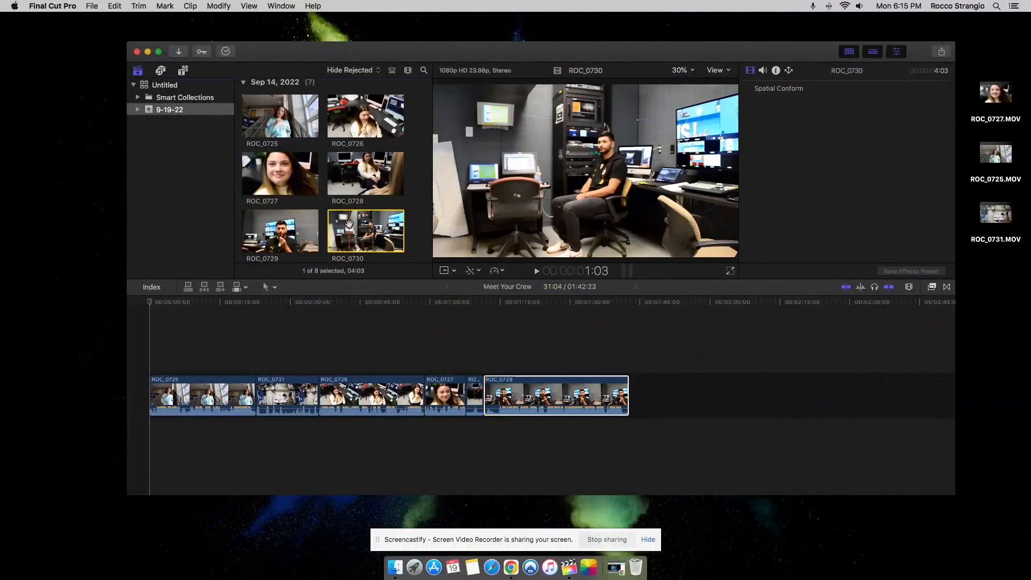
pyautogui.moveTo(350, 226); pyautogui.dragTo(634, 380)
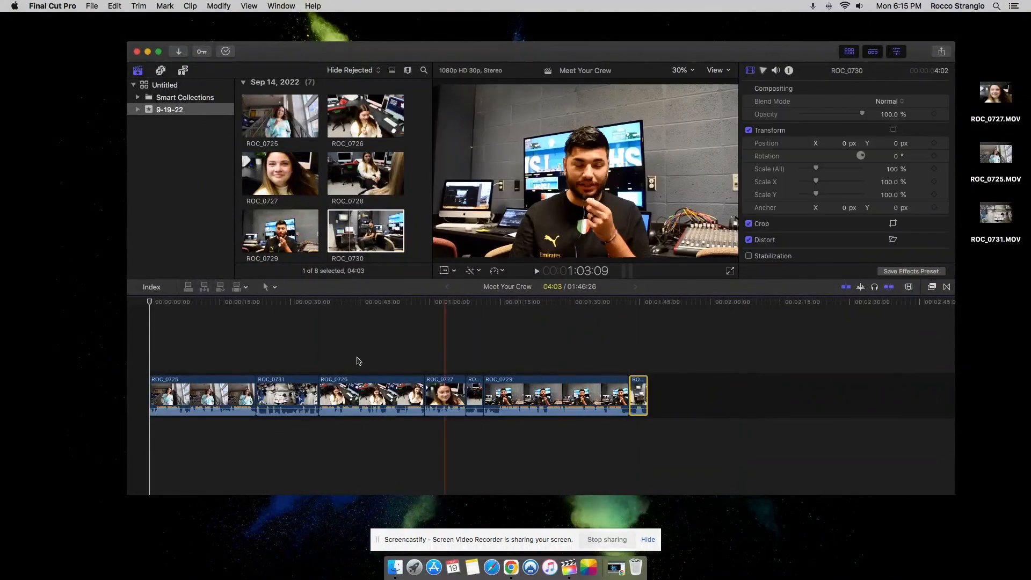